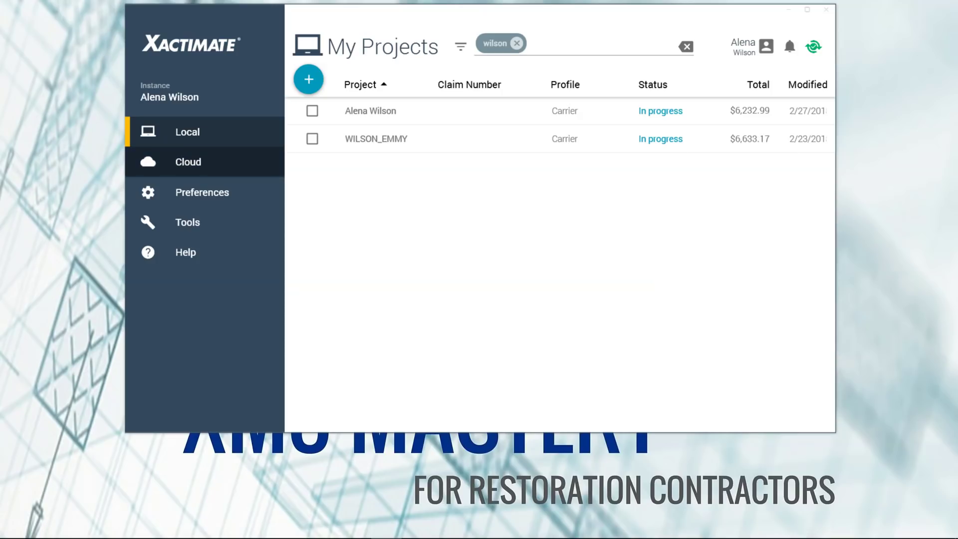
Browse the Cloud and Local project lists, ending back on the Cloud projects.
click(188, 162)
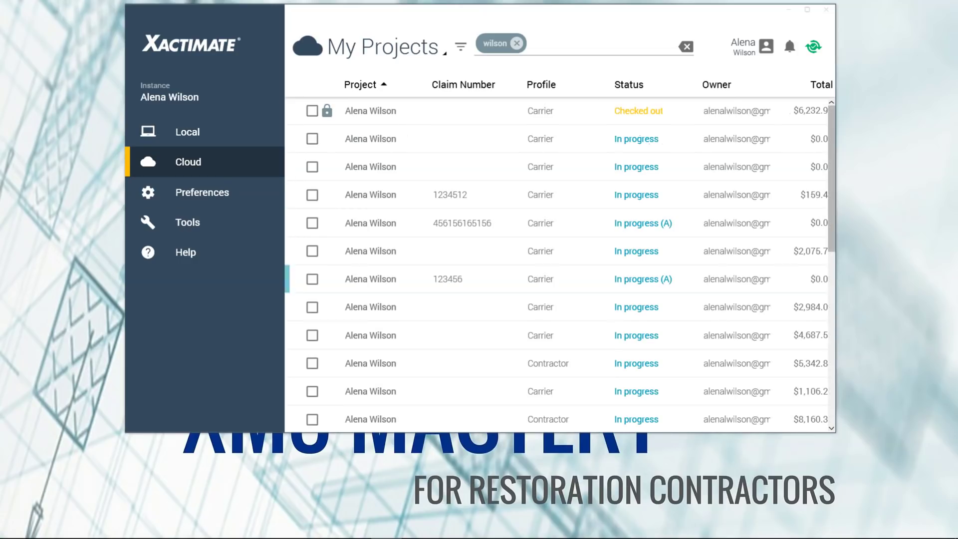
scroll(559, 265, down, 5)
scroll(559, 264, up, 5)
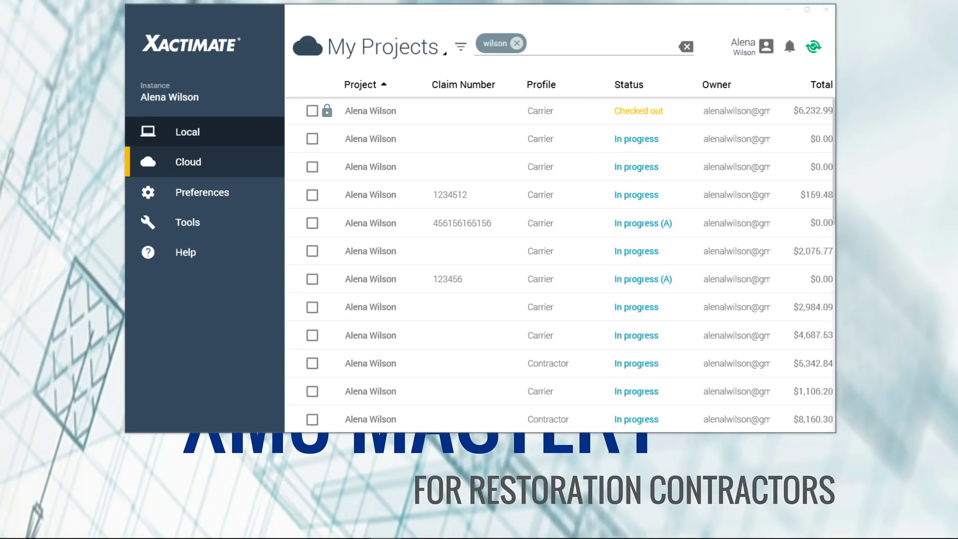
click(187, 132)
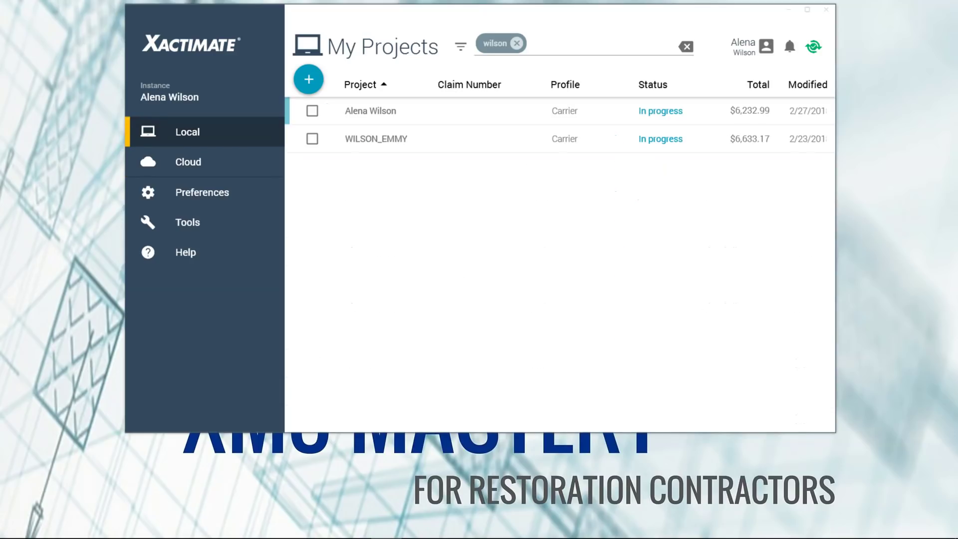
click(188, 161)
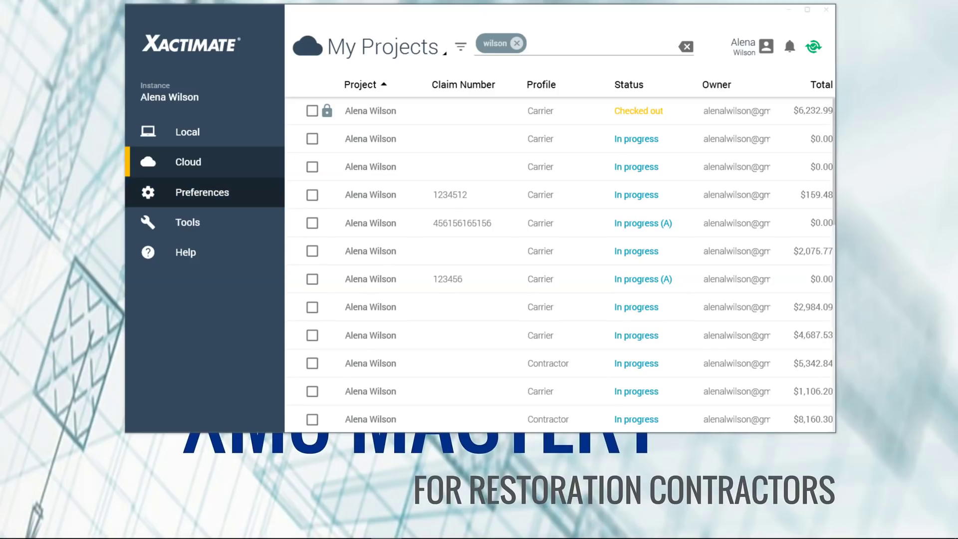
Look through the general and Project preference settings.
click(202, 192)
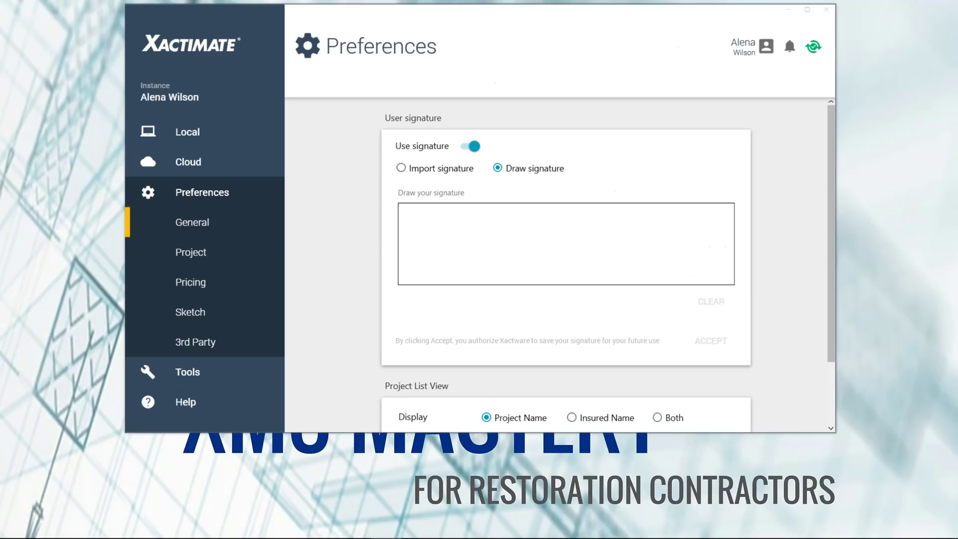
scroll(607, 266, down, 3)
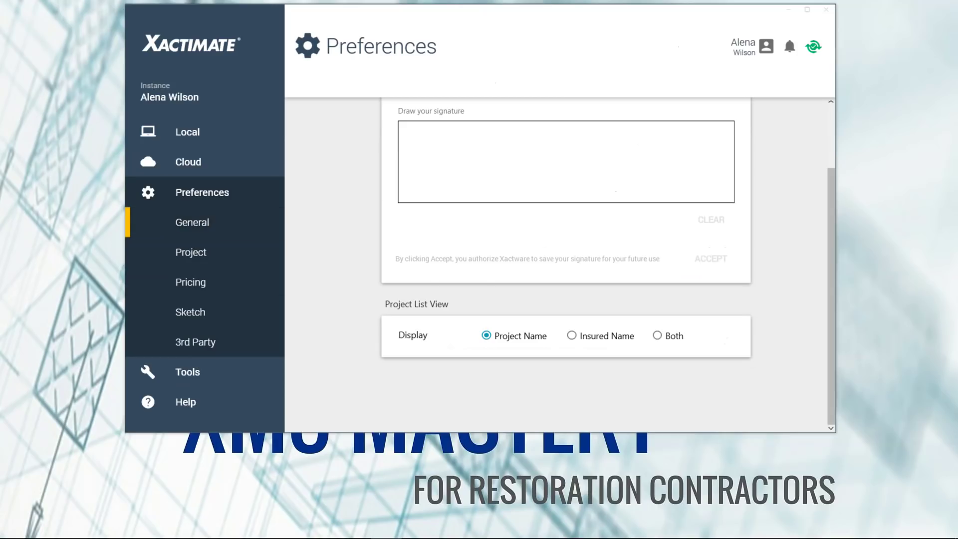
scroll(565, 265, up, 3)
click(191, 252)
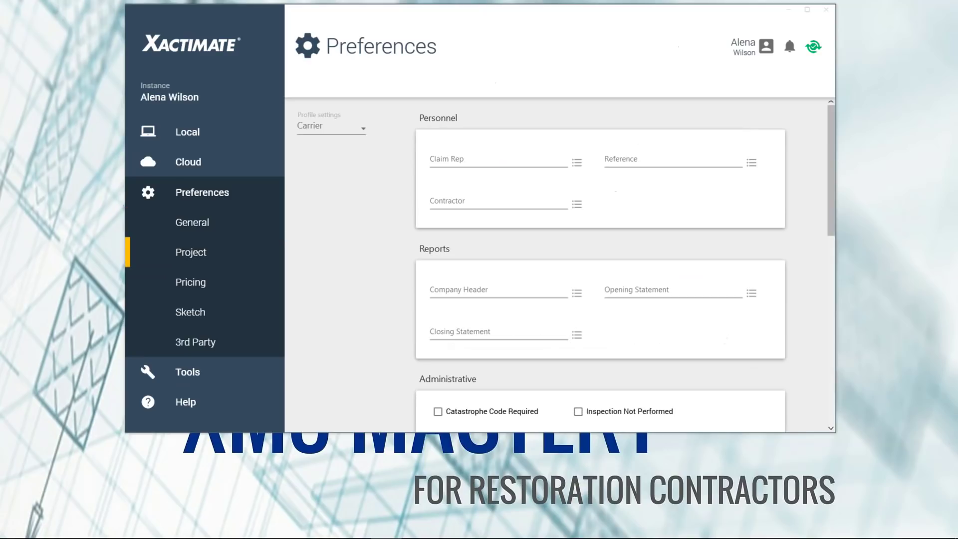
scroll(599, 265, down, 2)
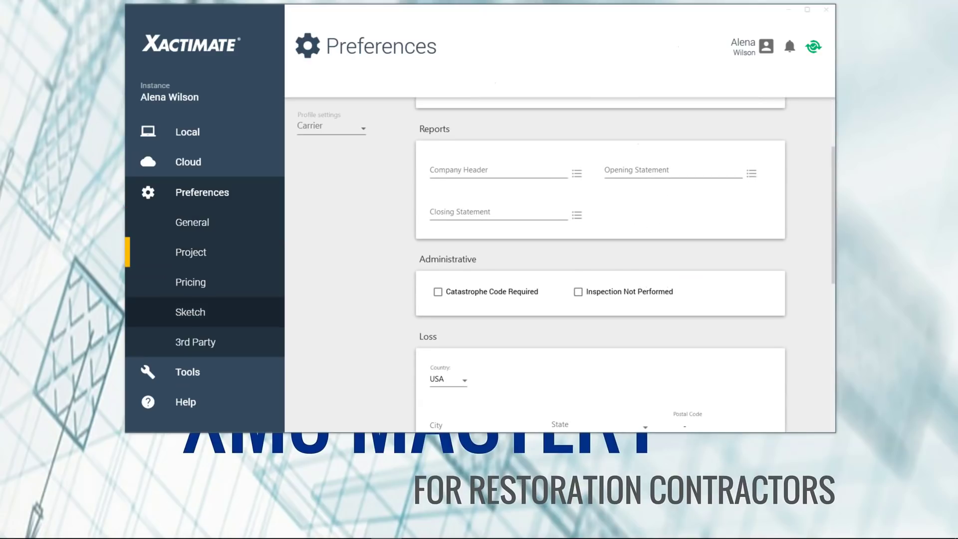
Review the Sketch and Pricing preferences, then move to the Tools page.
click(190, 312)
scroll(599, 264, down, 4)
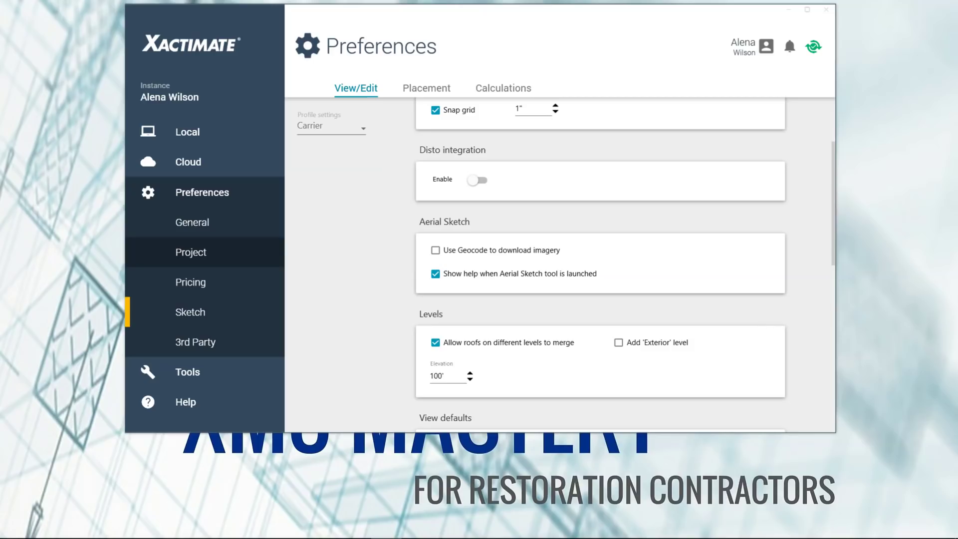
click(190, 282)
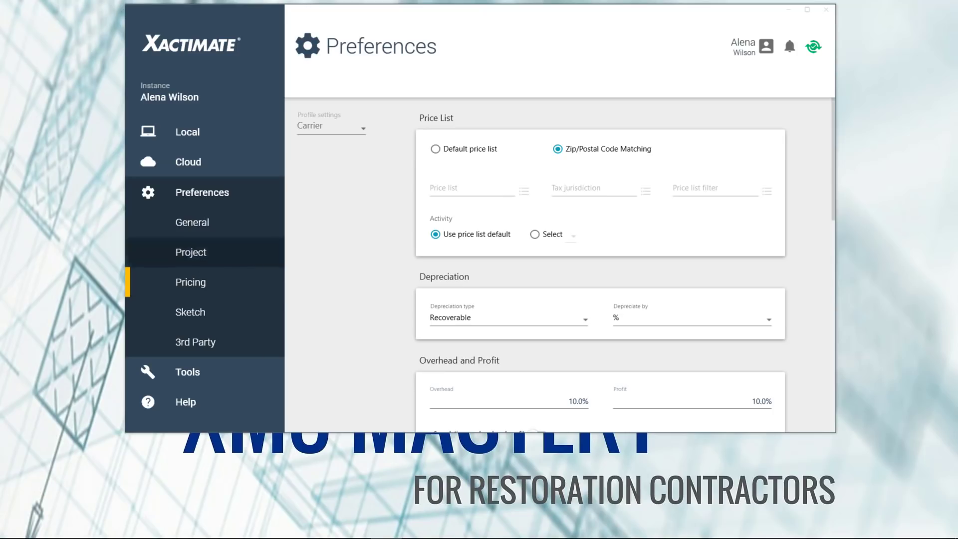
scroll(600, 264, down, 2)
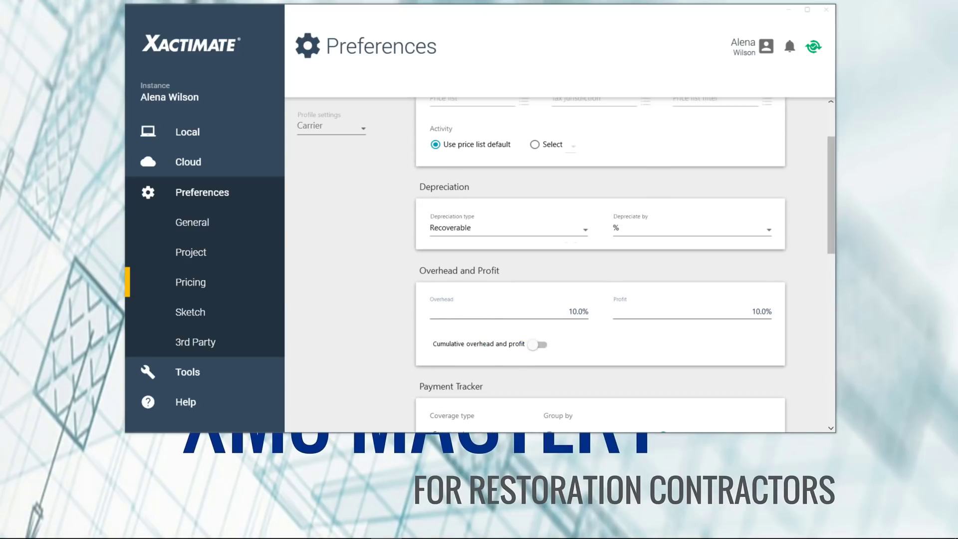
click(187, 372)
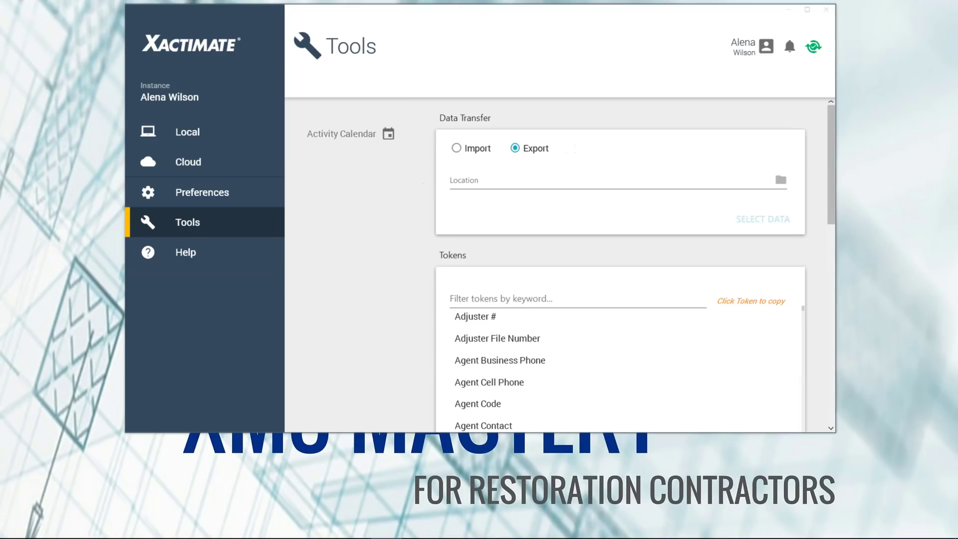
Switch Data Transfer to Import and review template import settings like DELAY LETTER.docm.
click(456, 149)
click(188, 132)
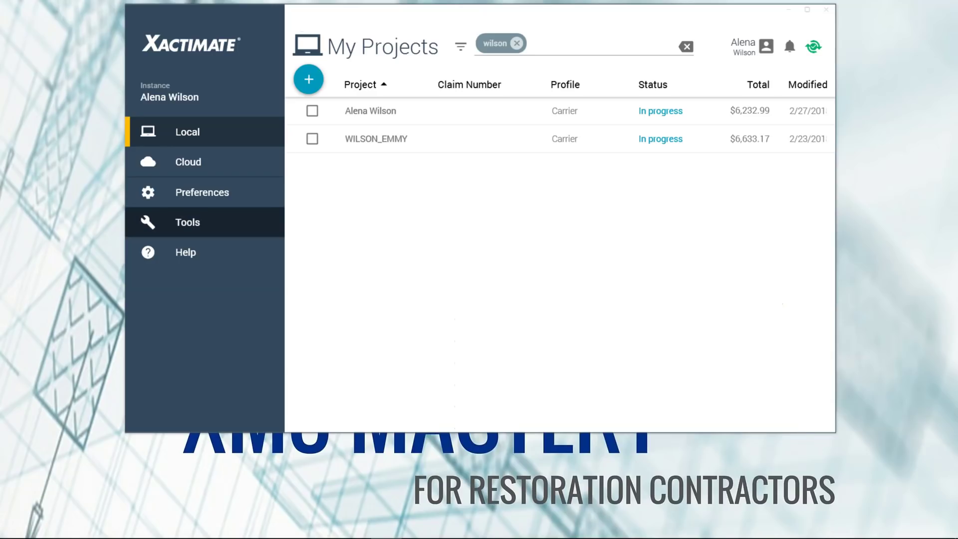
click(188, 222)
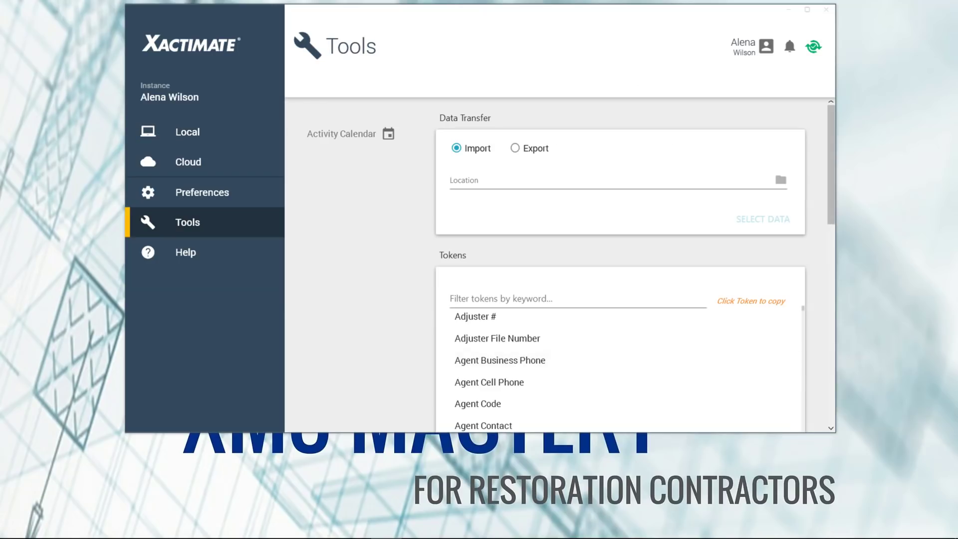
scroll(570, 265, down, 8)
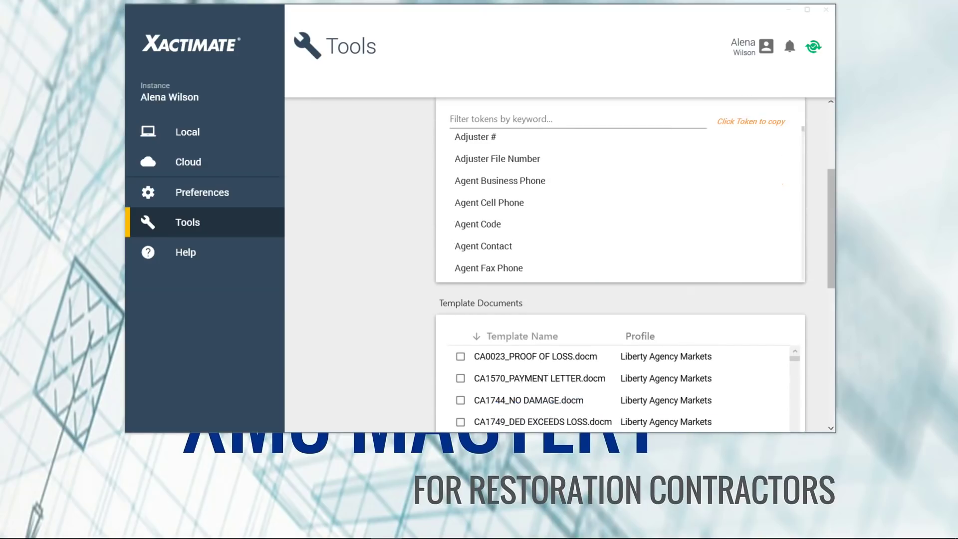
scroll(571, 265, down, 4)
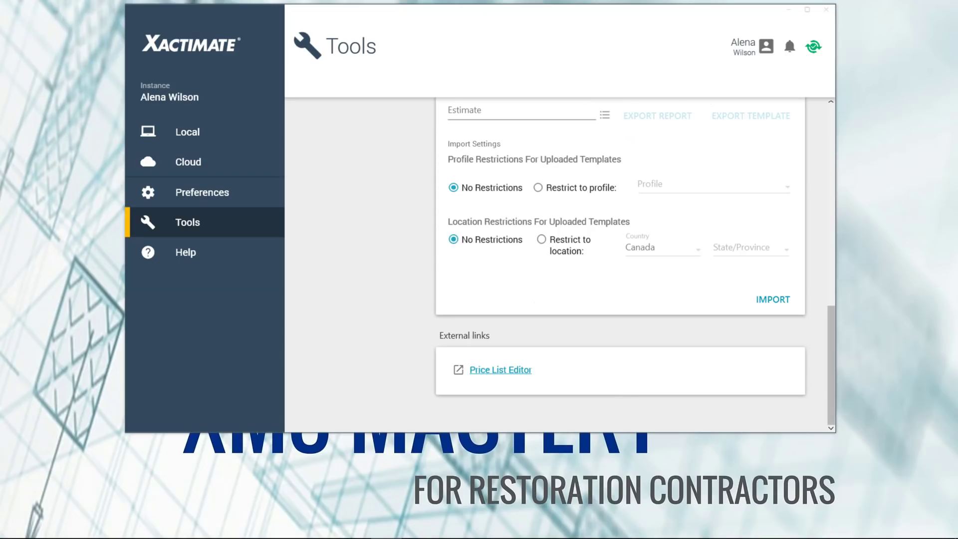
scroll(634, 263, up, 1)
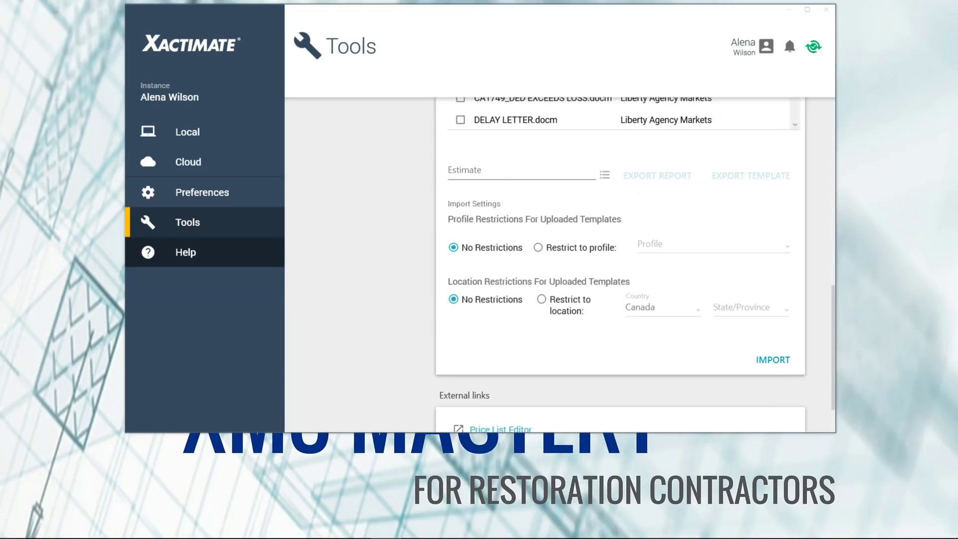
Read through the Help and Support page, then return to the local My Projects list.
click(185, 252)
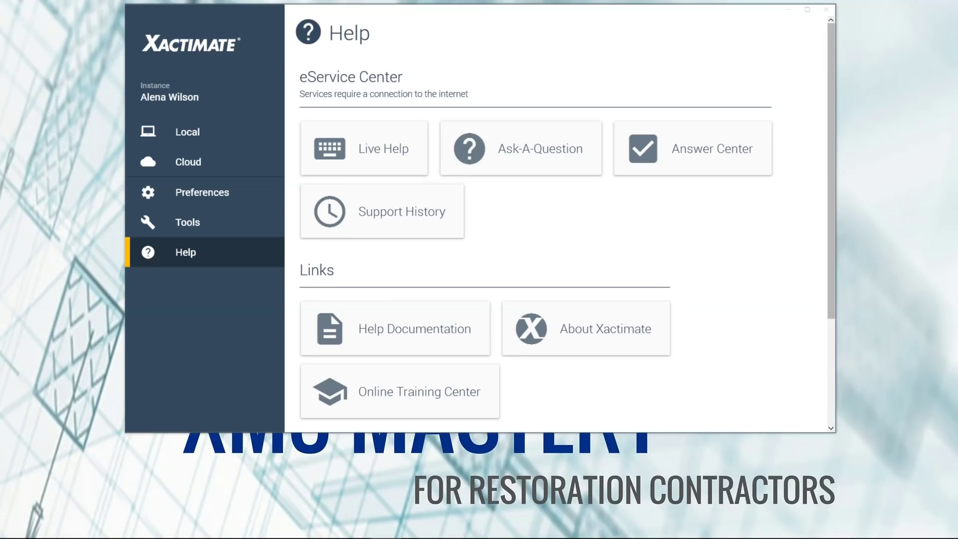
scroll(564, 222, down, 2)
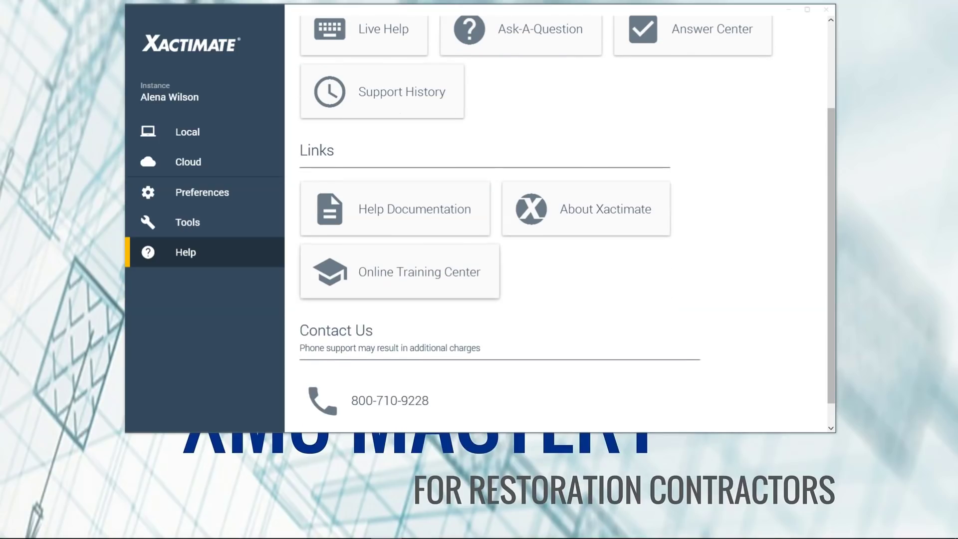
scroll(568, 220, down, 1)
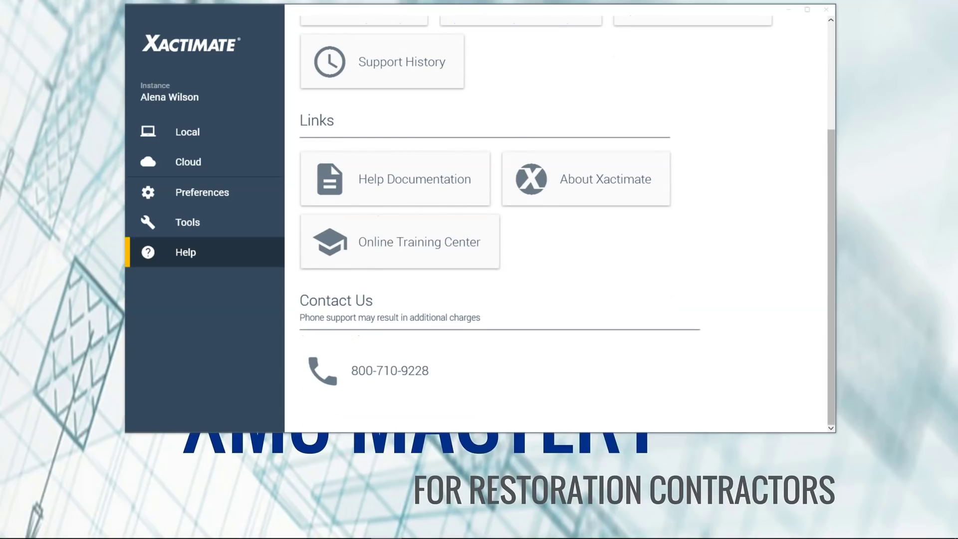
scroll(556, 220, up, 3)
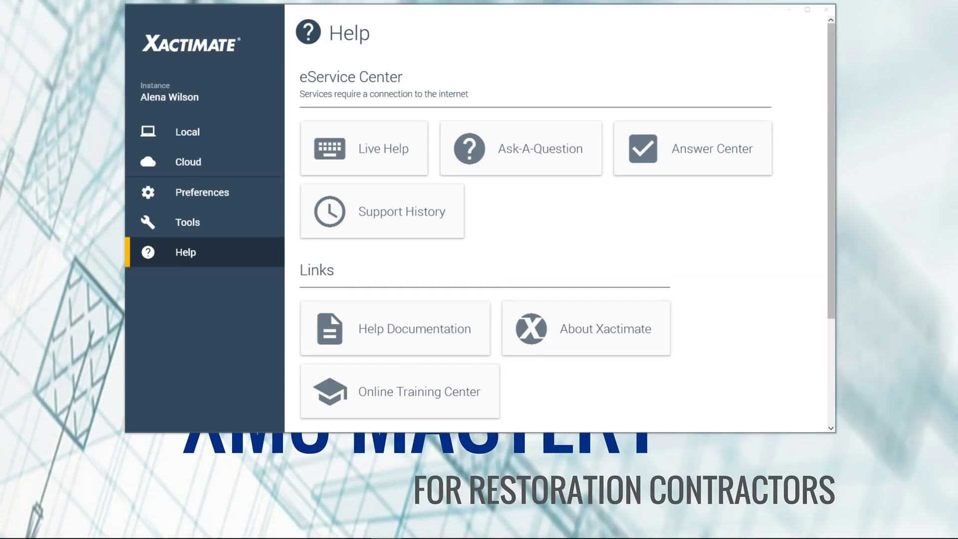
click(187, 132)
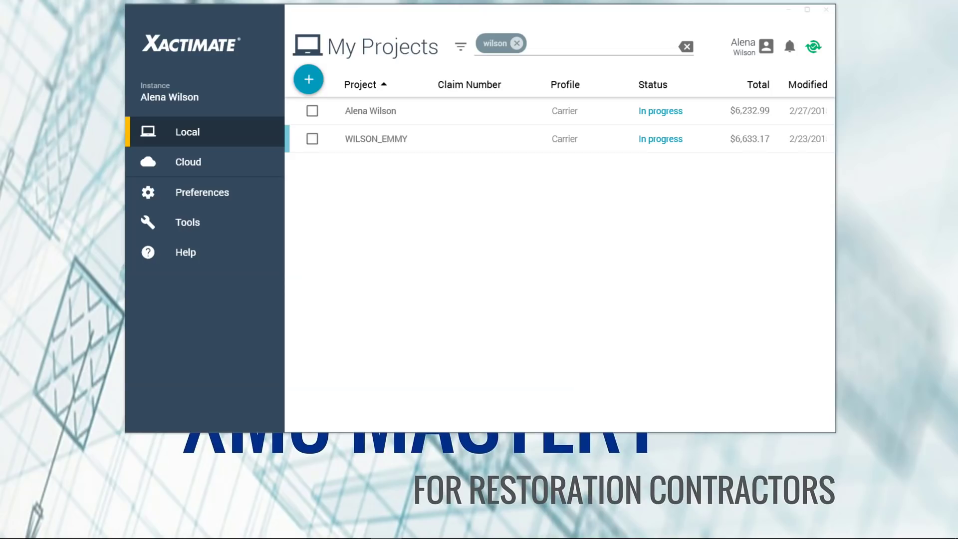
Open the second local project ($6,633.17) as an estimate on its Claim Info forms.
click(312, 138)
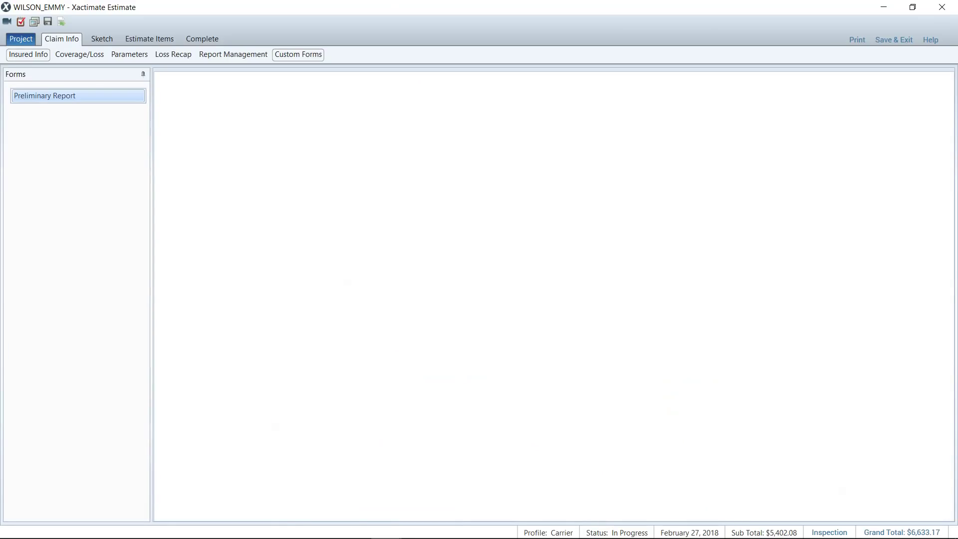
Review Insured Info, Coverage/Loss, Parameters and the Living Room sketch, then its line items.
click(28, 54)
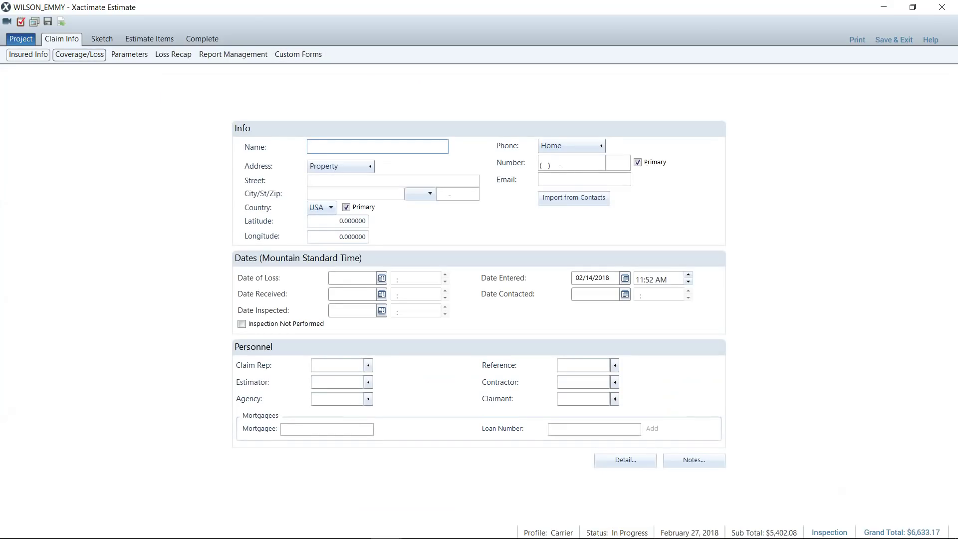
click(79, 54)
click(130, 54)
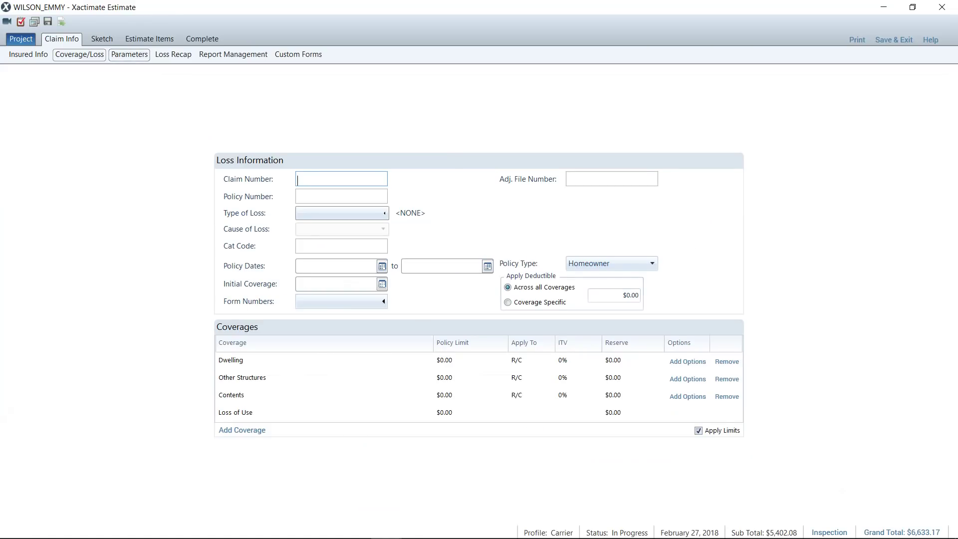
click(102, 39)
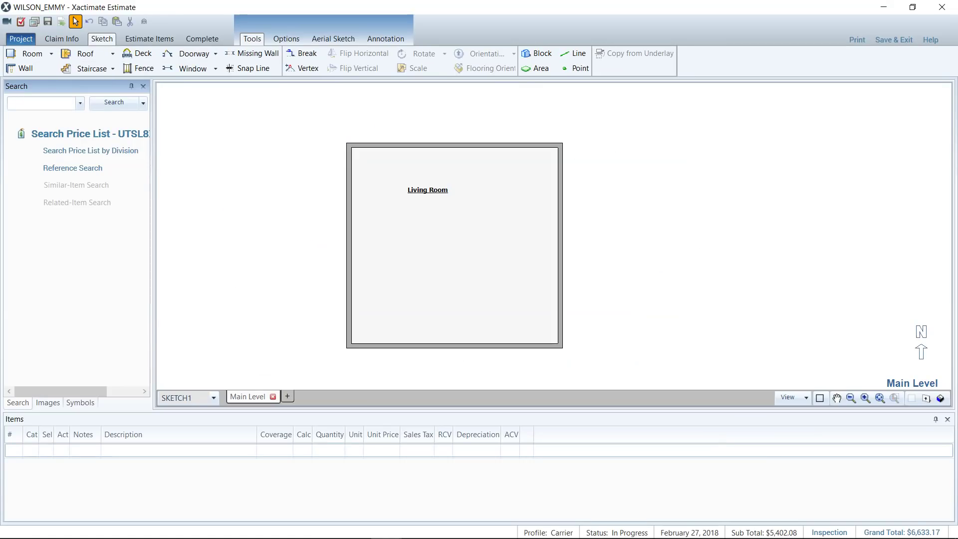
click(454, 244)
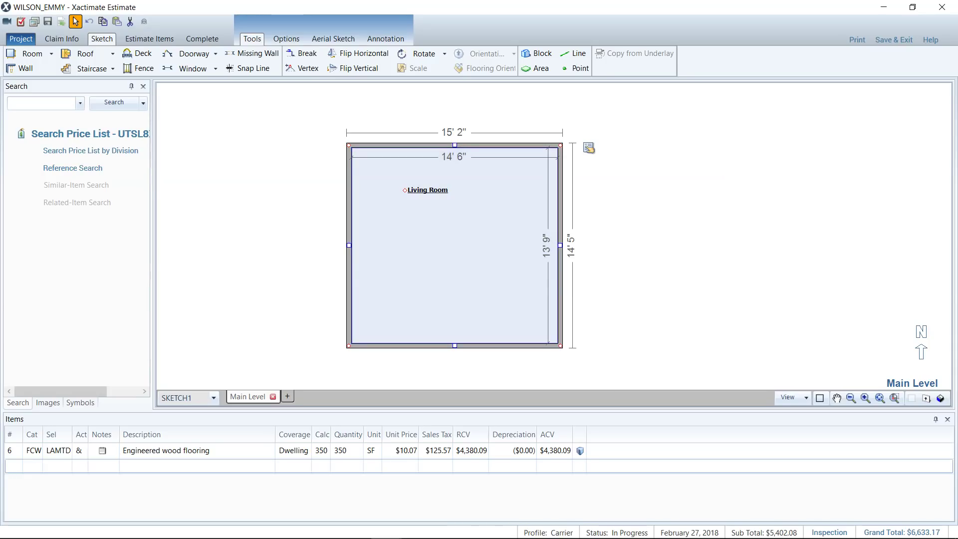
click(149, 38)
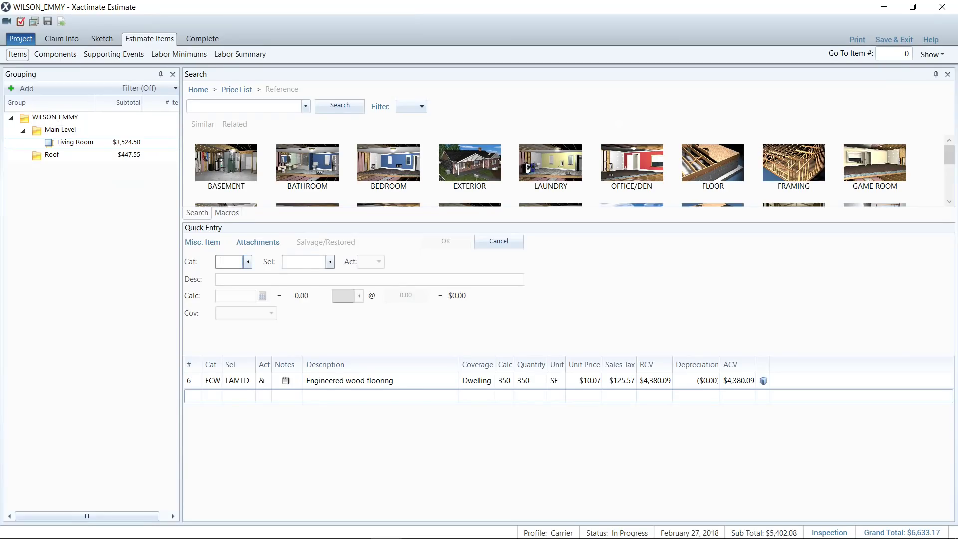
Browse the Roof and Living Room line items and the saved macros.
click(52, 154)
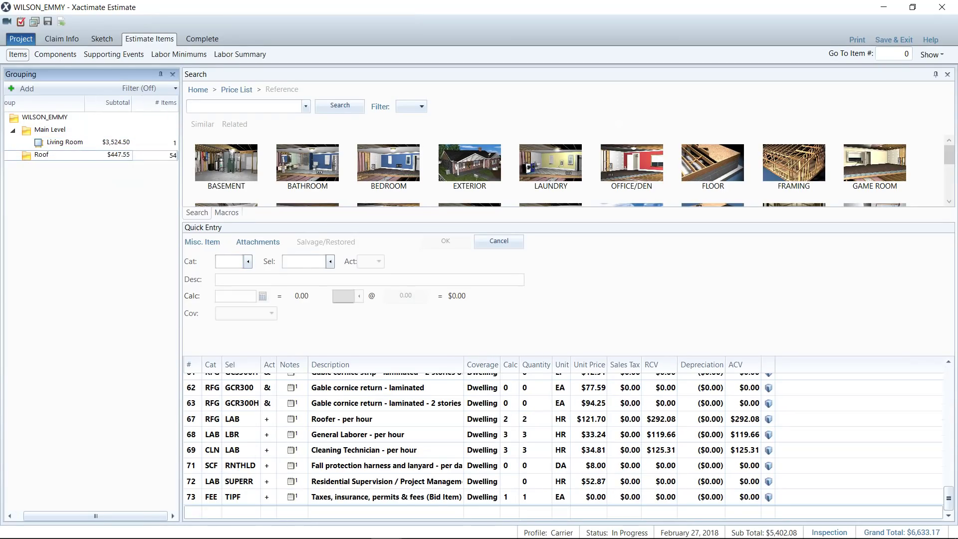
click(226, 212)
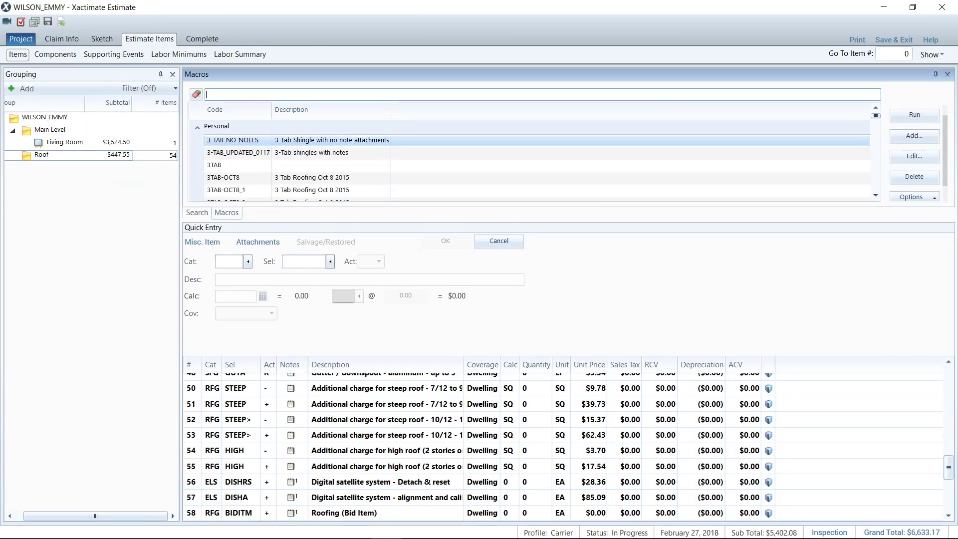
click(65, 141)
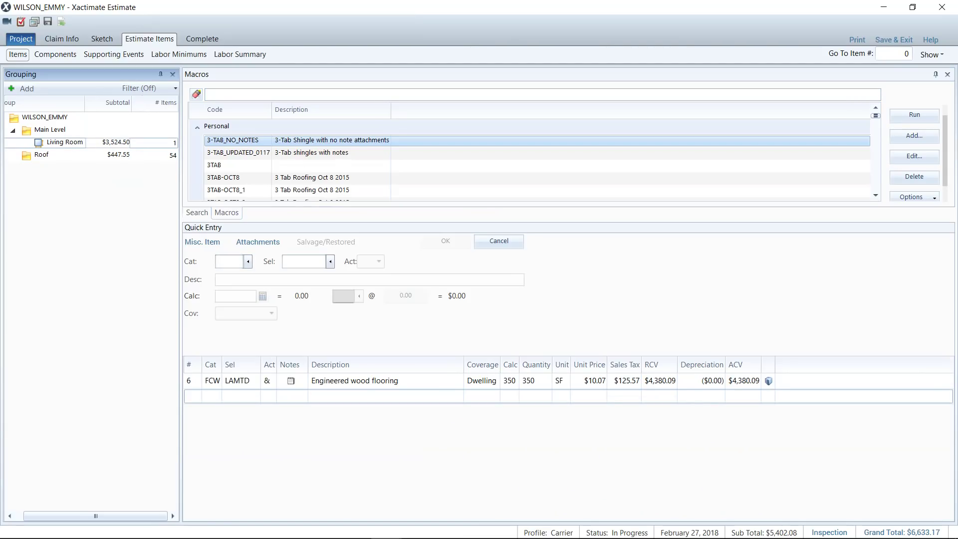
Resequence the estimate's line numbers so the engineered wood flooring becomes item 1.
click(202, 39)
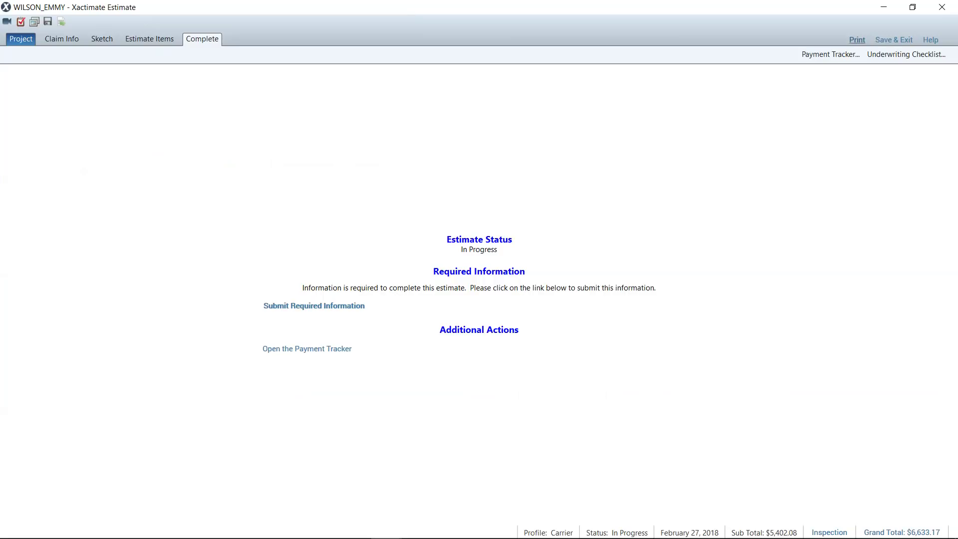
key(Left)
key(Return)
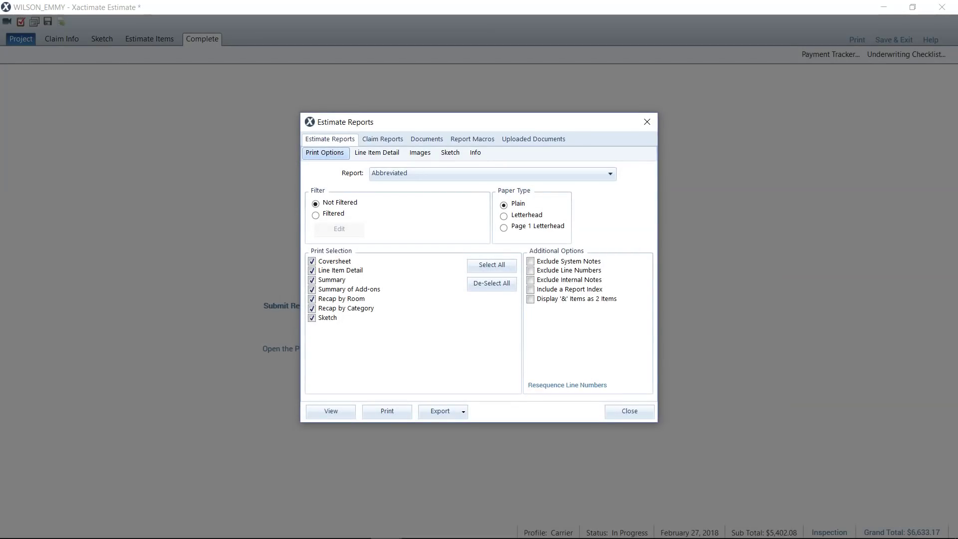
key(Escape)
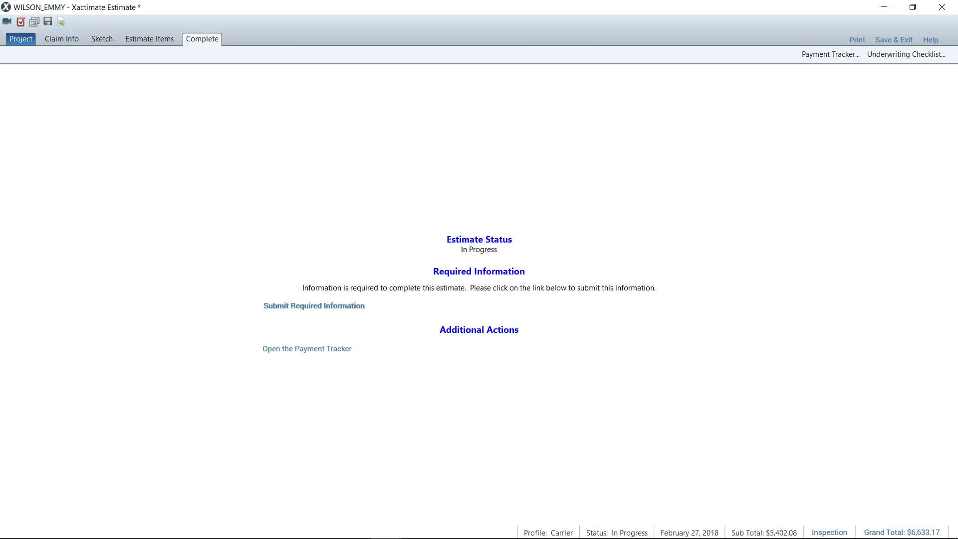
click(149, 39)
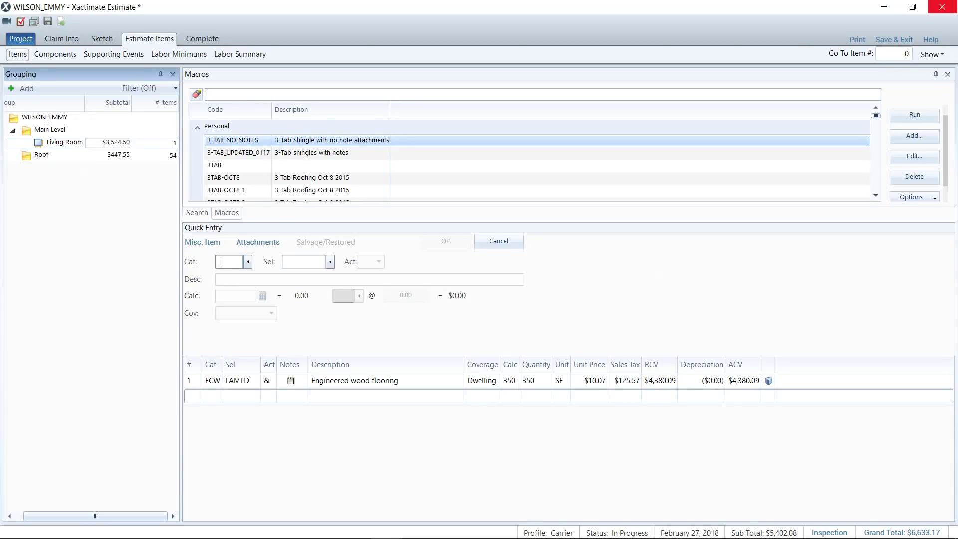
click(894, 39)
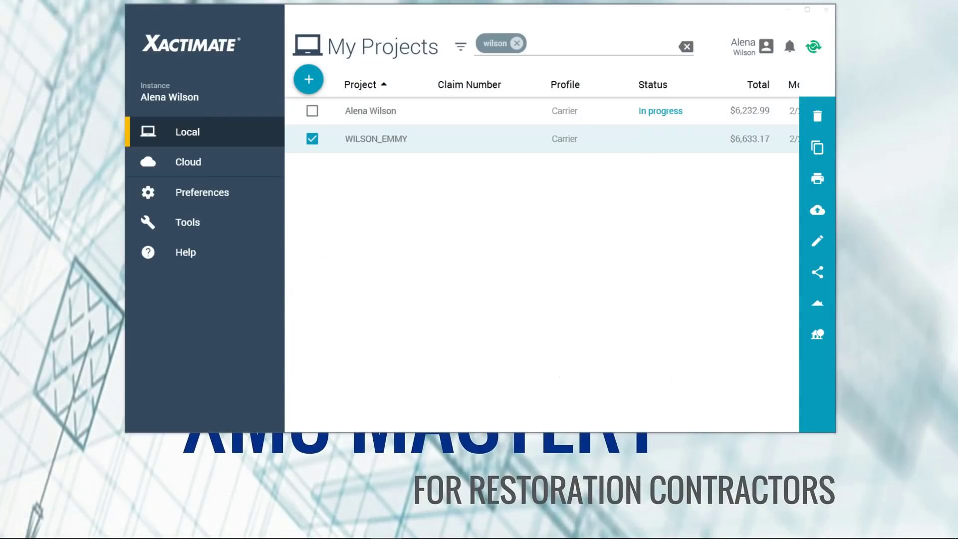